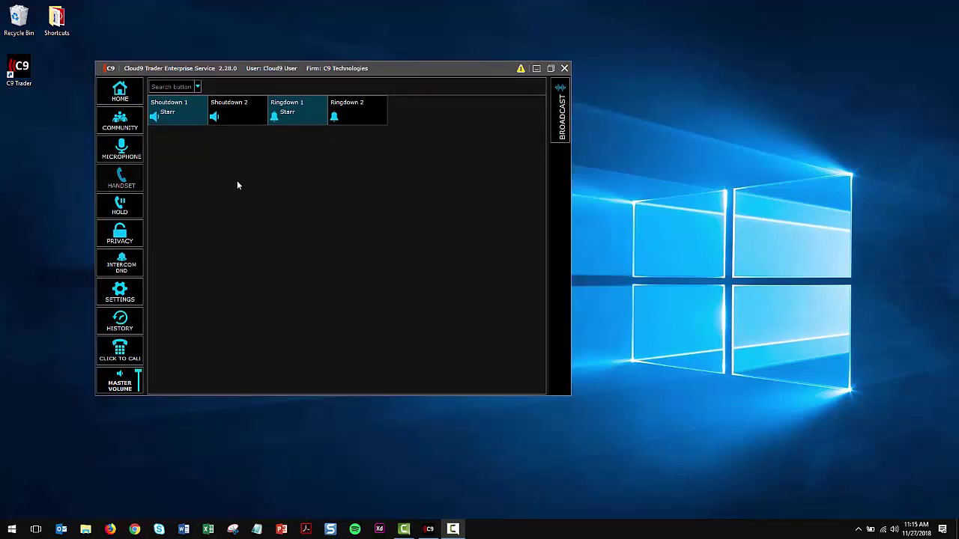
Shout out on Shoutdown 1 and release it, and answer and end an incoming shout on the same line
{"action": "mouse_move", "coordinate": [167, 122]}
{"action": "right_click", "coordinate": [184, 124]}
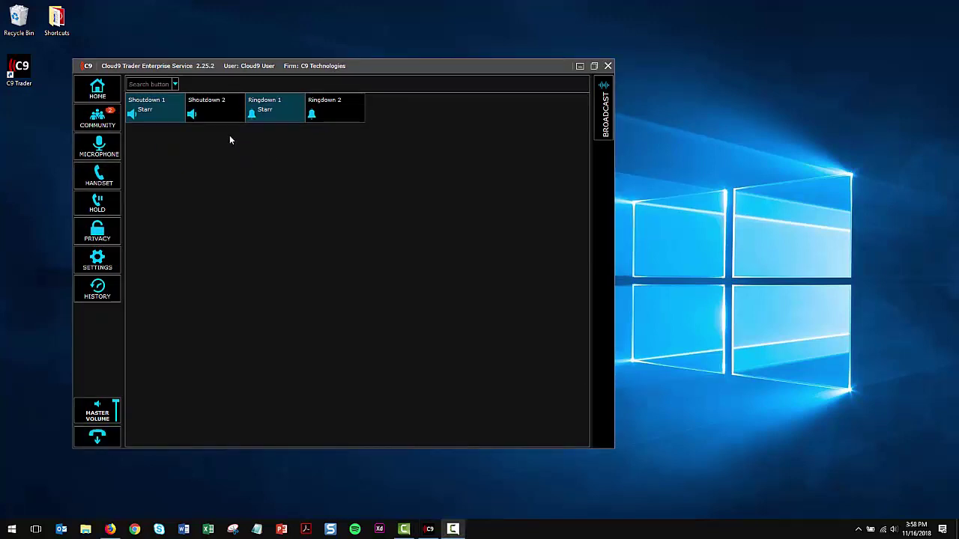
{"action": "left_click", "coordinate": [161, 114]}
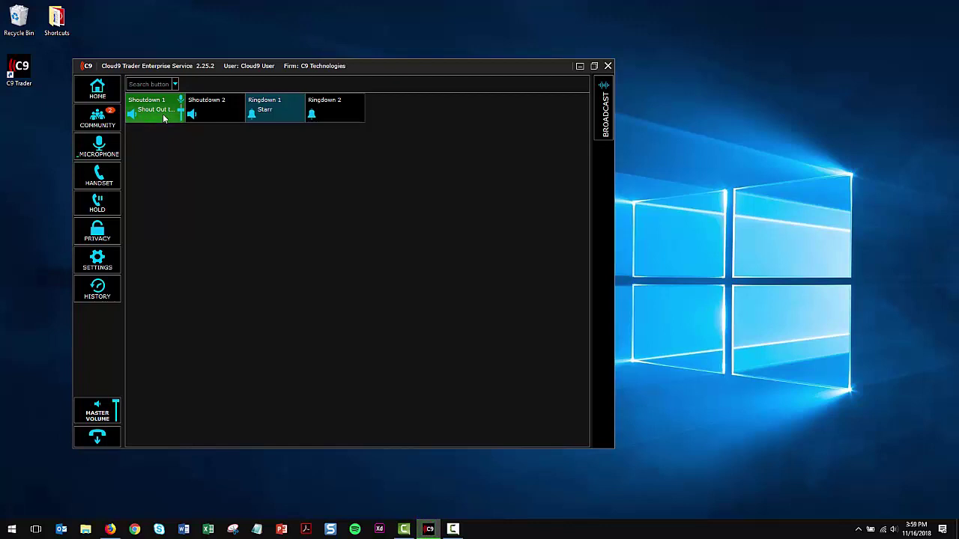
{"action": "left_click", "coordinate": [164, 116]}
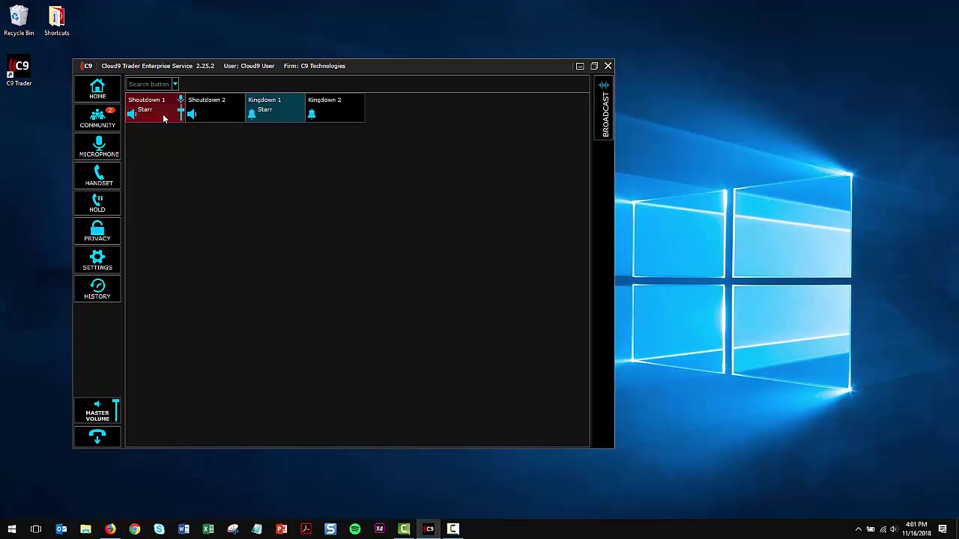
{"action": "left_click", "coordinate": [163, 114]}
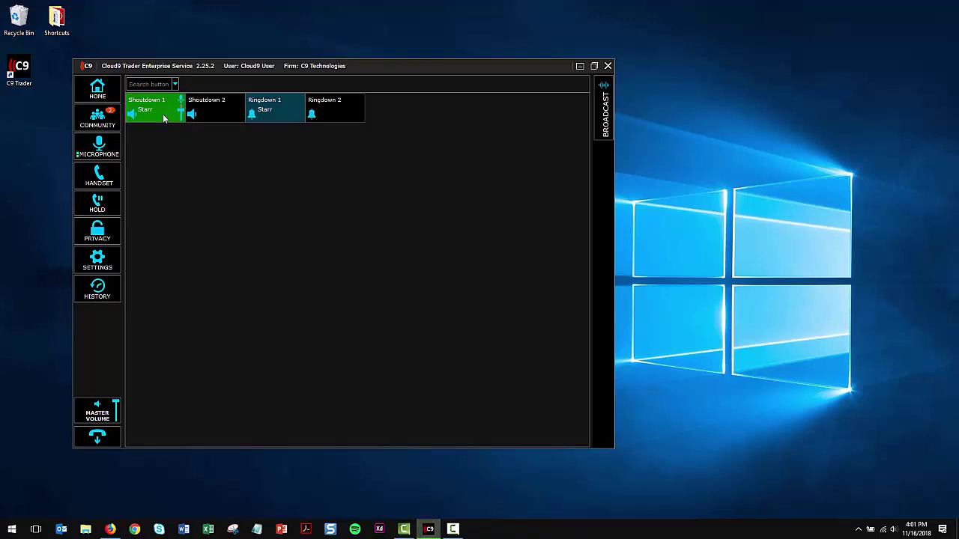
{"action": "left_click", "coordinate": [162, 114]}
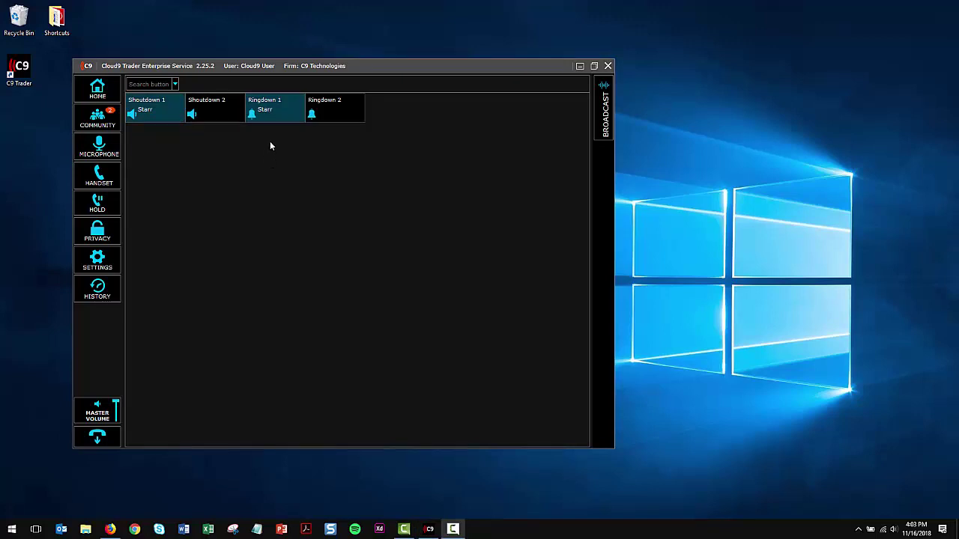
Place a call on Ringdown 1 and hang up
{"action": "left_click", "coordinate": [271, 117]}
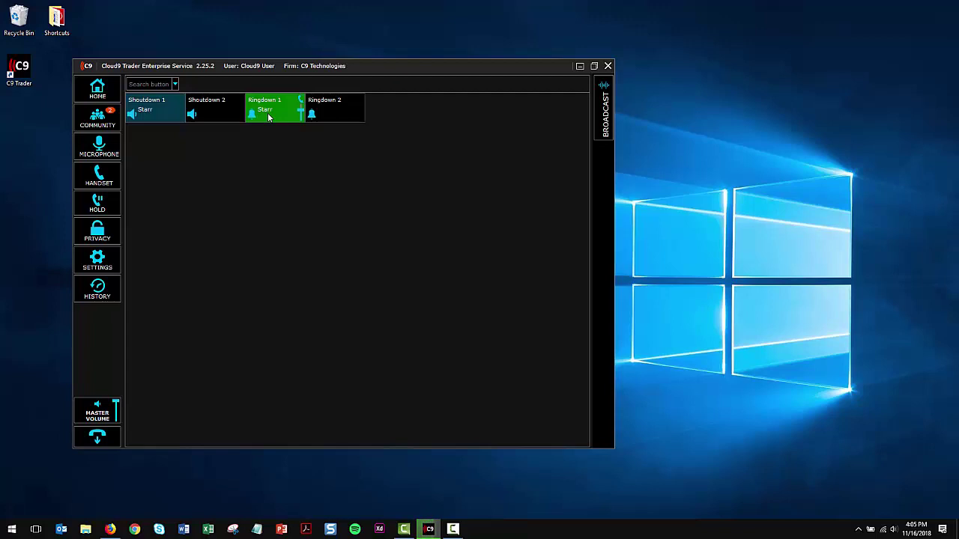
{"action": "left_click", "coordinate": [267, 112]}
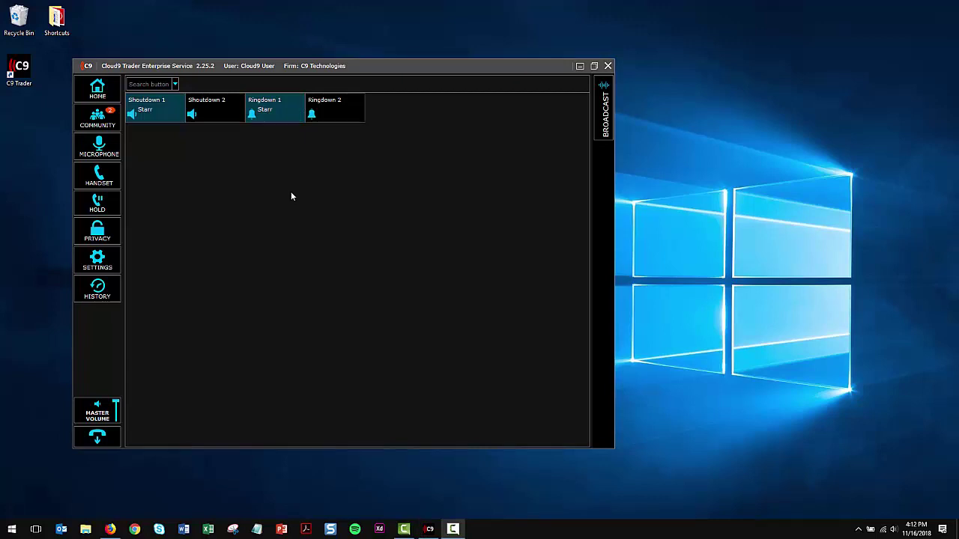
Connect a call on Ringdown 1, and put it on hold and take it off hold
{"action": "left_click", "coordinate": [268, 121]}
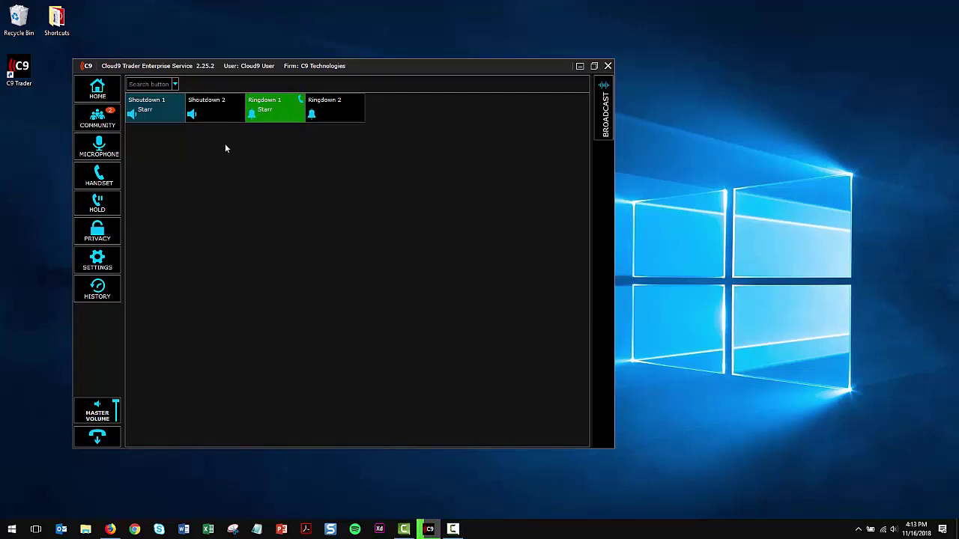
{"action": "left_click", "coordinate": [113, 201]}
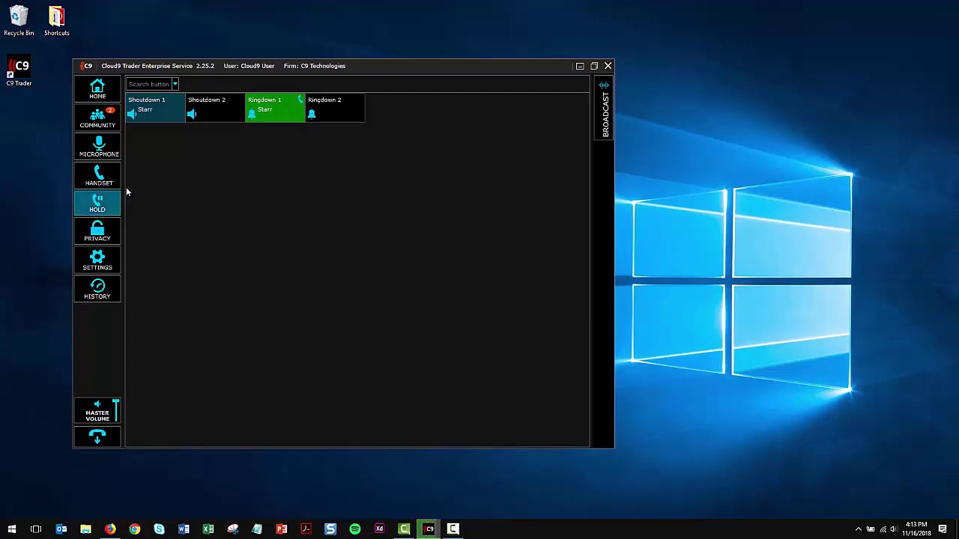
{"action": "left_click", "coordinate": [270, 117]}
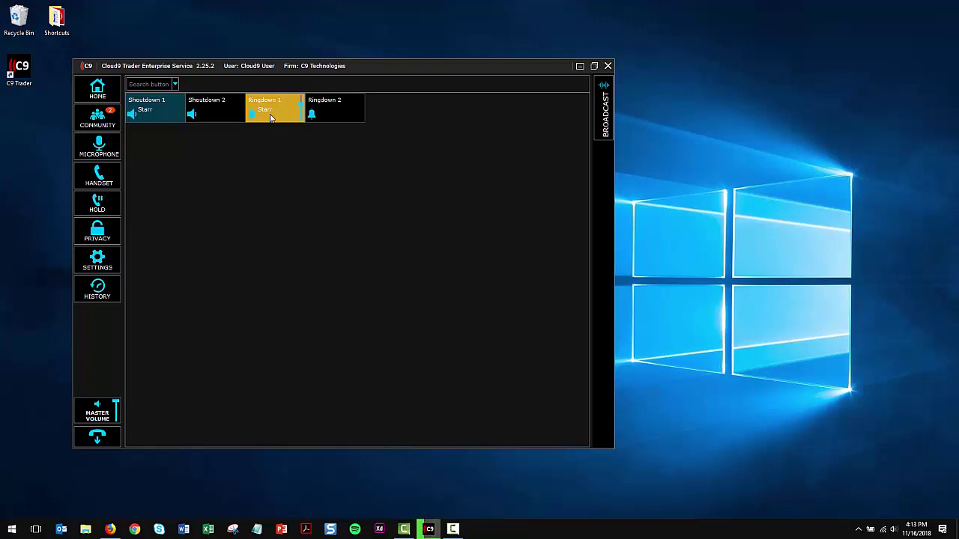
{"action": "left_click", "coordinate": [270, 117]}
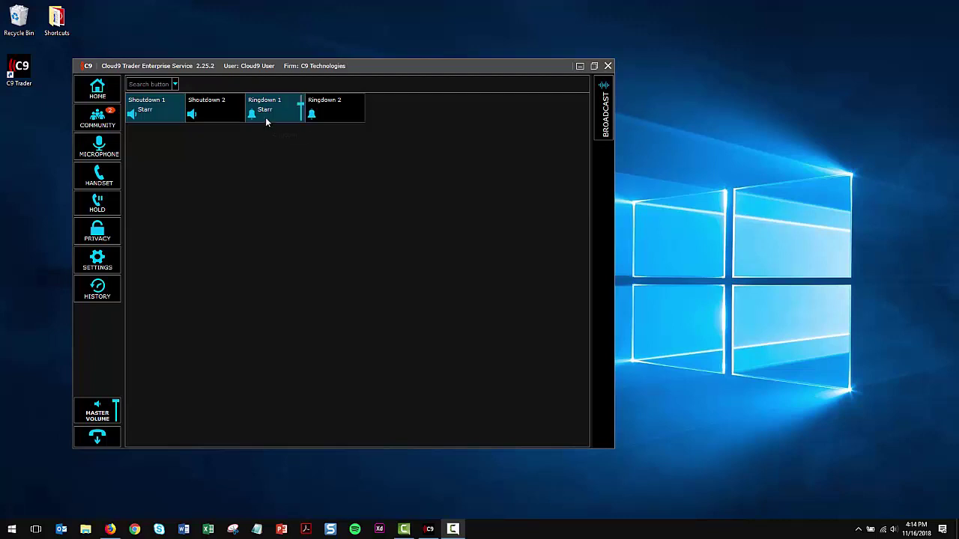
Start a call on Ringdown 1, and turn privacy on and off for it
{"action": "left_click", "coordinate": [266, 118]}
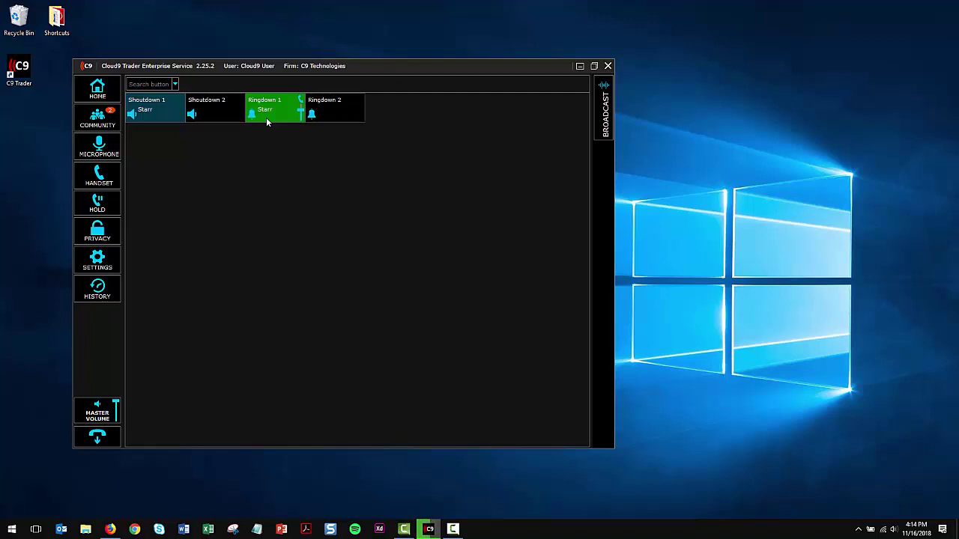
{"action": "left_click", "coordinate": [110, 234]}
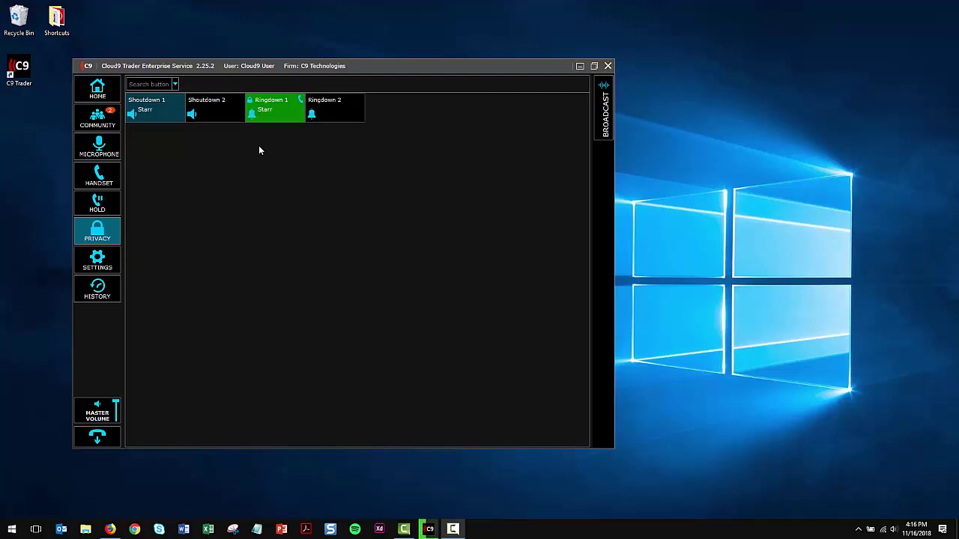
{"action": "left_click", "coordinate": [105, 234]}
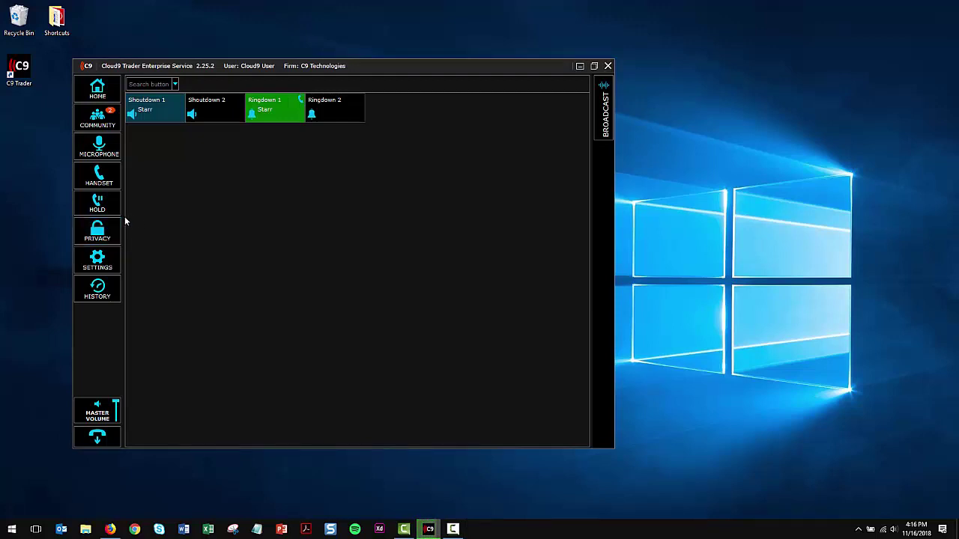
{"action": "mouse_move", "coordinate": [253, 111]}
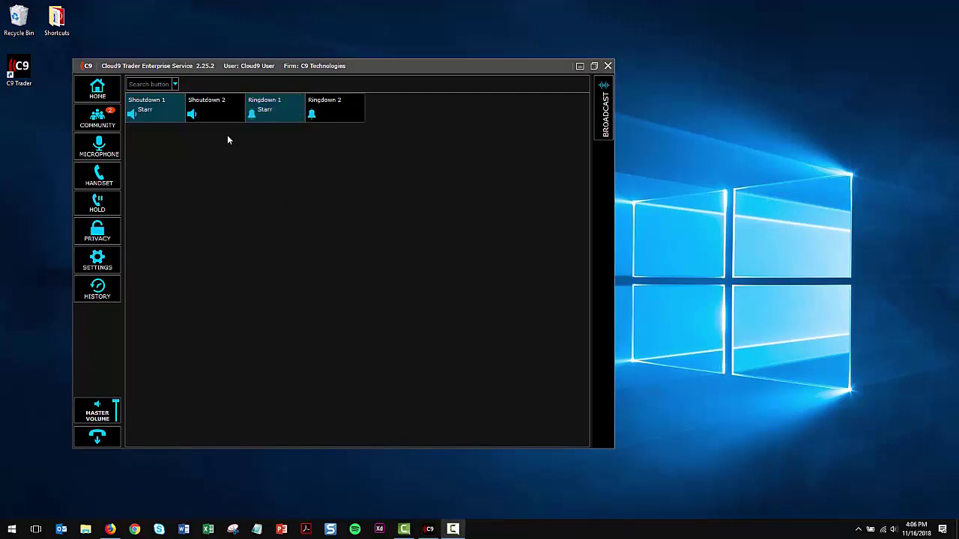
Review the recorded calls in the call history and close it
{"action": "mouse_move", "coordinate": [328, 118]}
{"action": "left_click", "coordinate": [328, 118]}
{"action": "left_click", "coordinate": [112, 291]}
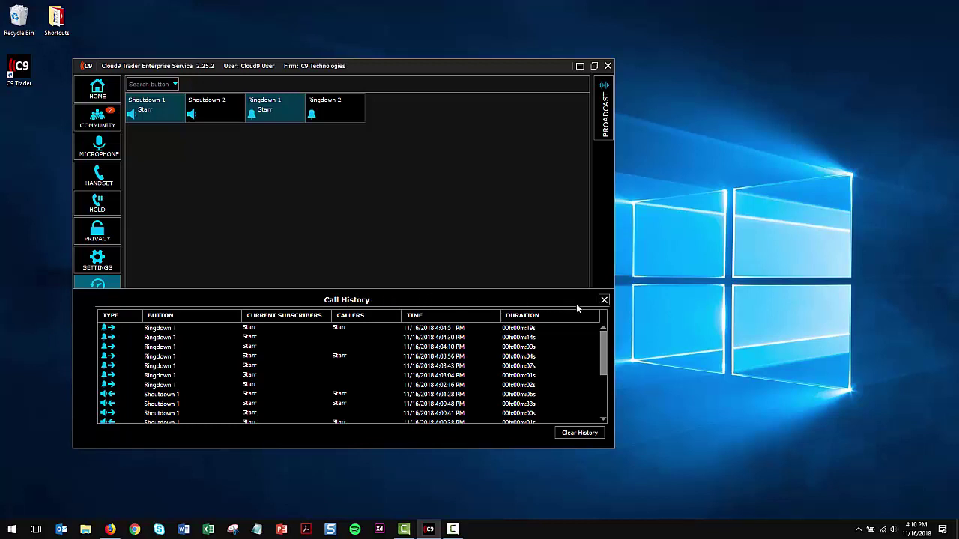
{"action": "left_click", "coordinate": [603, 301]}
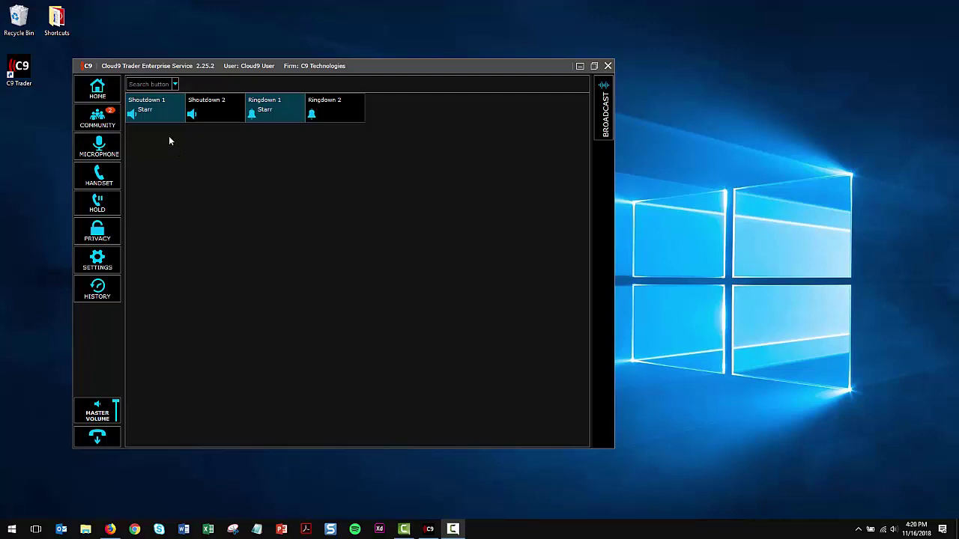
Shout out on Shoutdown 1 over the microphone and release it, and repeat the shout over the handset
{"action": "left_click", "coordinate": [160, 118]}
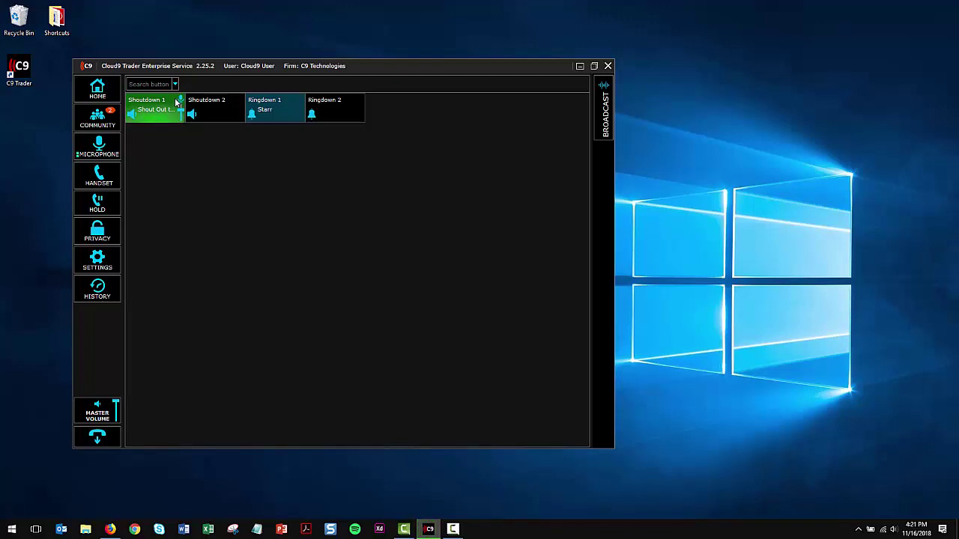
{"action": "left_click", "coordinate": [149, 114]}
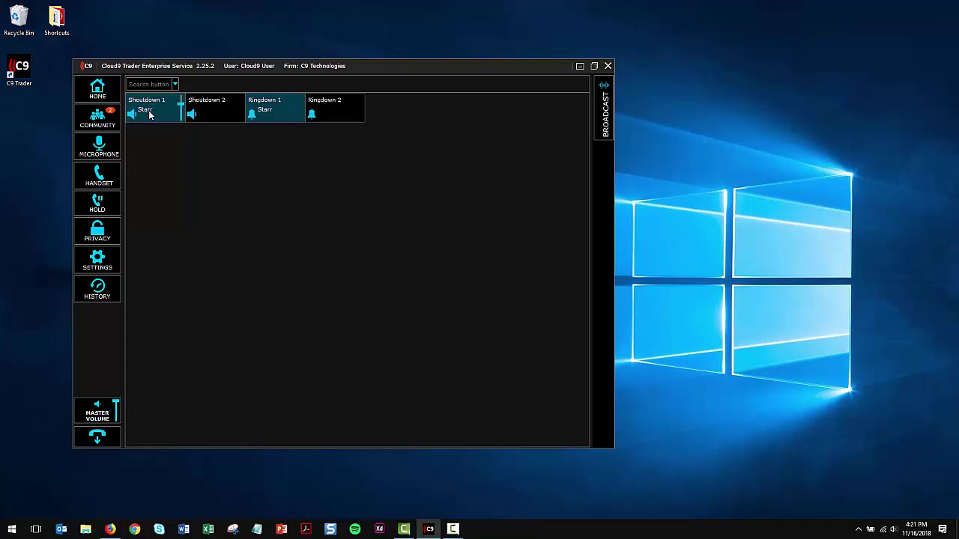
{"action": "left_click", "coordinate": [106, 174]}
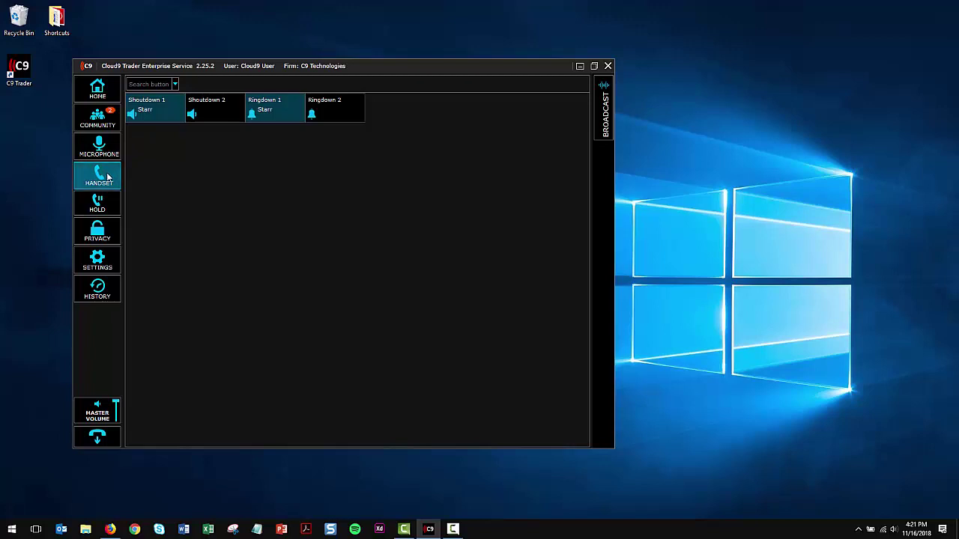
{"action": "left_click", "coordinate": [142, 112]}
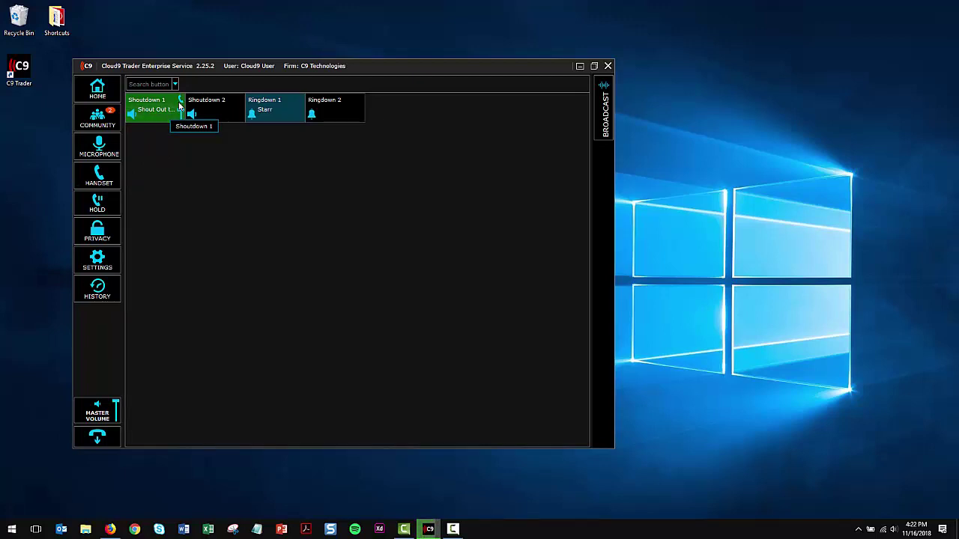
{"action": "left_click", "coordinate": [153, 113]}
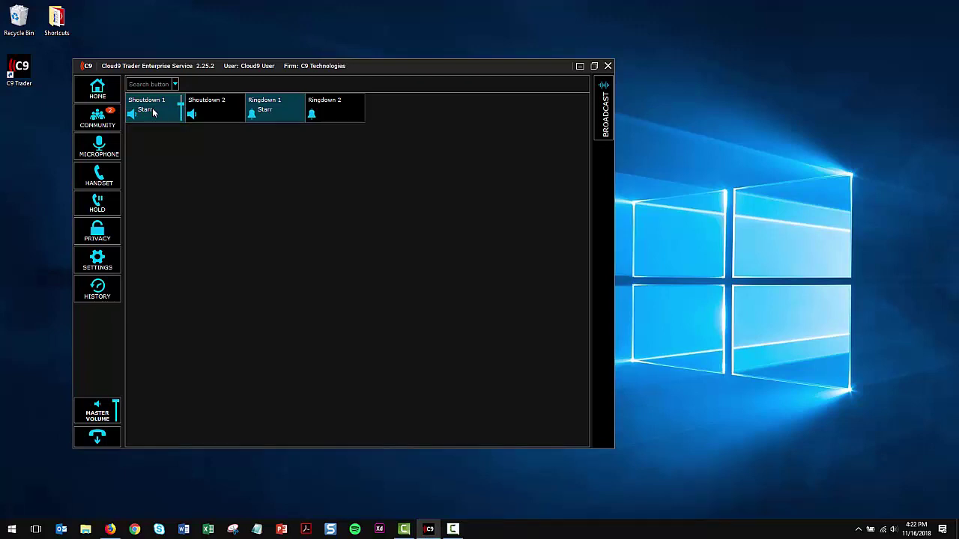
{"action": "left_click", "coordinate": [153, 112]}
Call on Ringdown 1 over the handset and hang up, and repeat the call over the microphone
{"action": "left_click", "coordinate": [271, 116]}
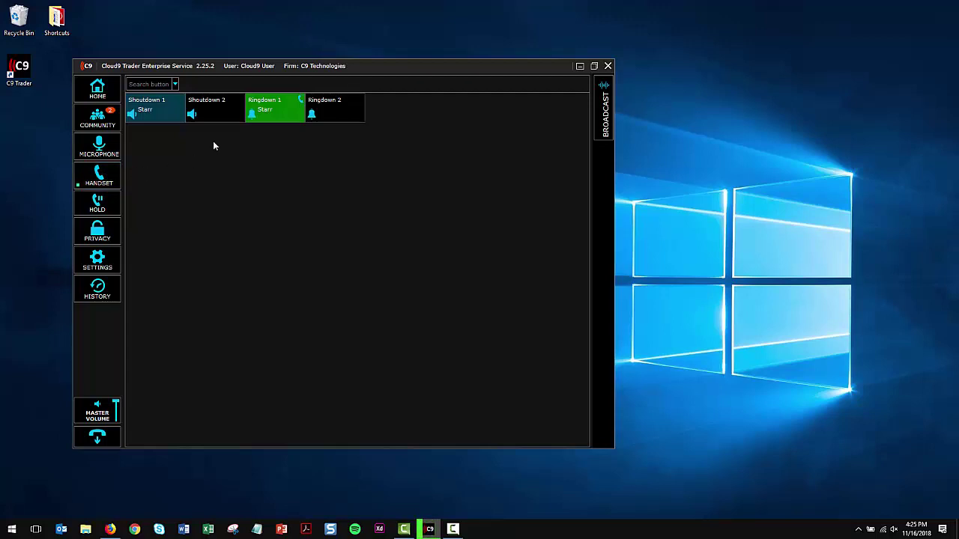
{"action": "left_click", "coordinate": [257, 114]}
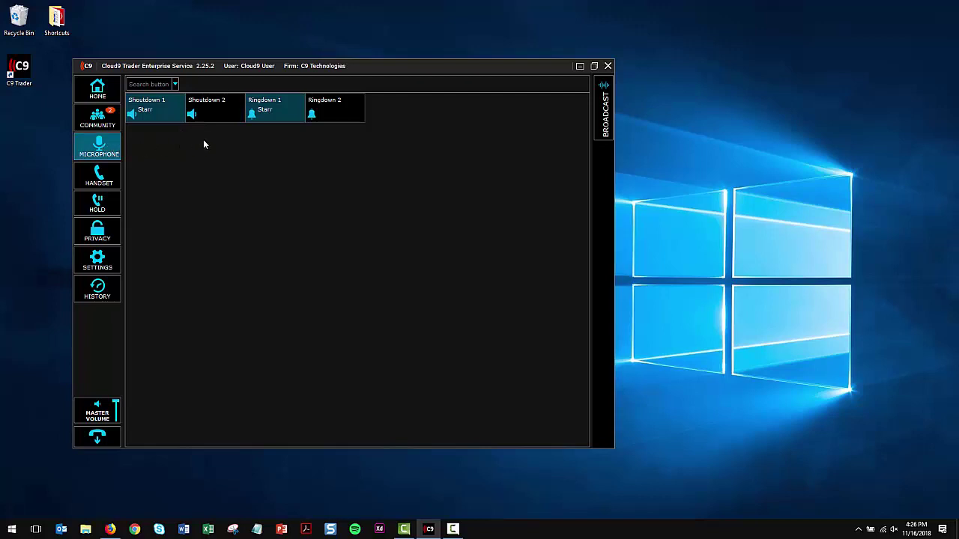
{"action": "left_click", "coordinate": [267, 113]}
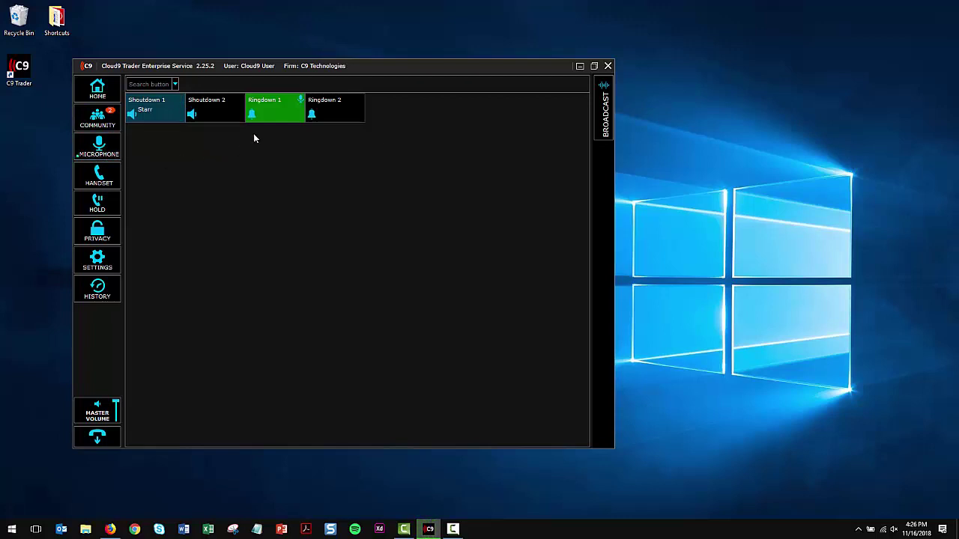
{"action": "left_click", "coordinate": [292, 108]}
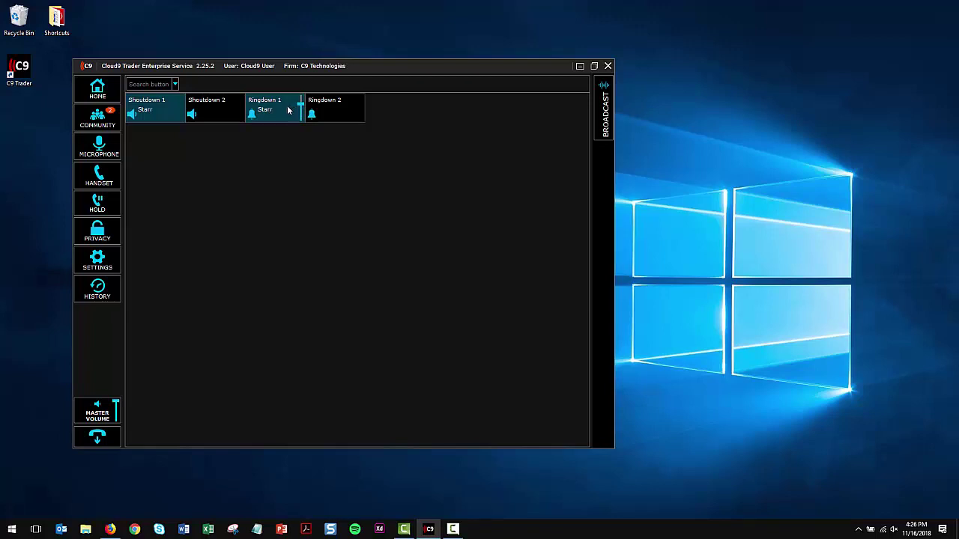
{"action": "left_click", "coordinate": [287, 110]}
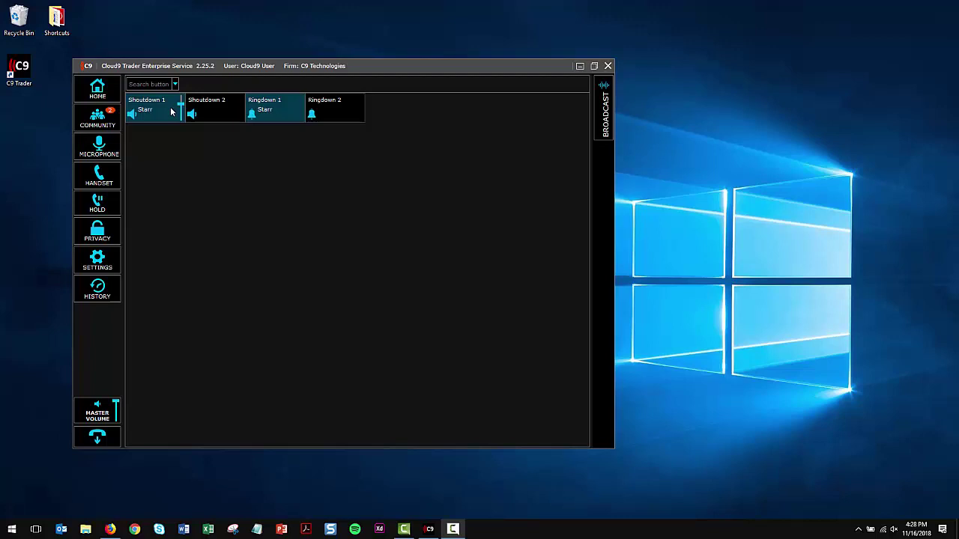
Lower the volume of the Shoutdown 1 line and raise it again
{"action": "scroll", "coordinate": [170, 111], "scroll_direction": "down", "scroll_amount": 4}
{"action": "scroll", "coordinate": [170, 111], "scroll_direction": "down", "scroll_amount": 2}
{"action": "mouse_move", "coordinate": [180, 123]}
{"action": "left_click_drag", "start_coordinate": [180, 116], "coordinate": [179, 105]}
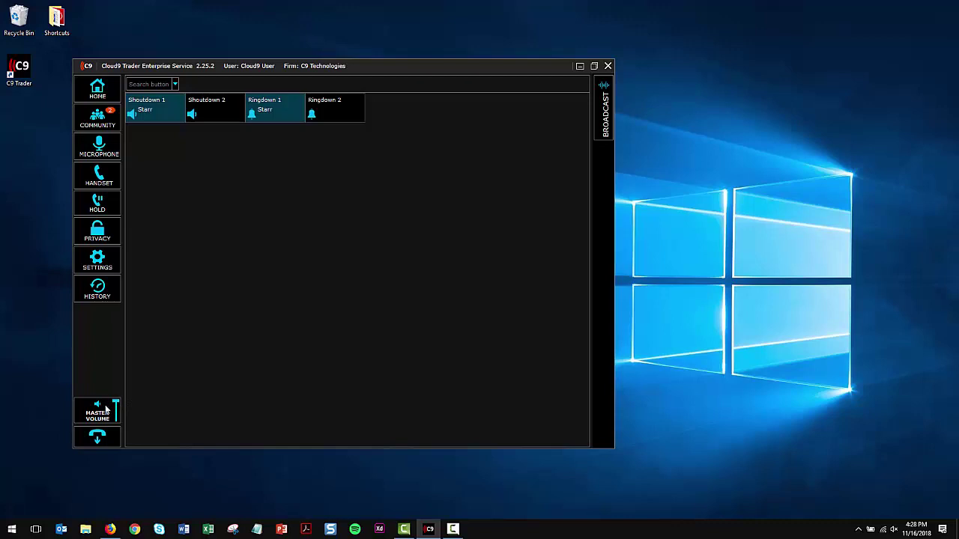
Adjust the master volume that applies to all lines
{"action": "scroll", "coordinate": [106, 409], "scroll_direction": "down", "scroll_amount": 2}
{"action": "scroll", "coordinate": [105, 409], "scroll_direction": "down", "scroll_amount": 4}
{"action": "scroll", "coordinate": [104, 408], "scroll_direction": "down", "scroll_amount": 4}
{"action": "left_click", "coordinate": [104, 407]}
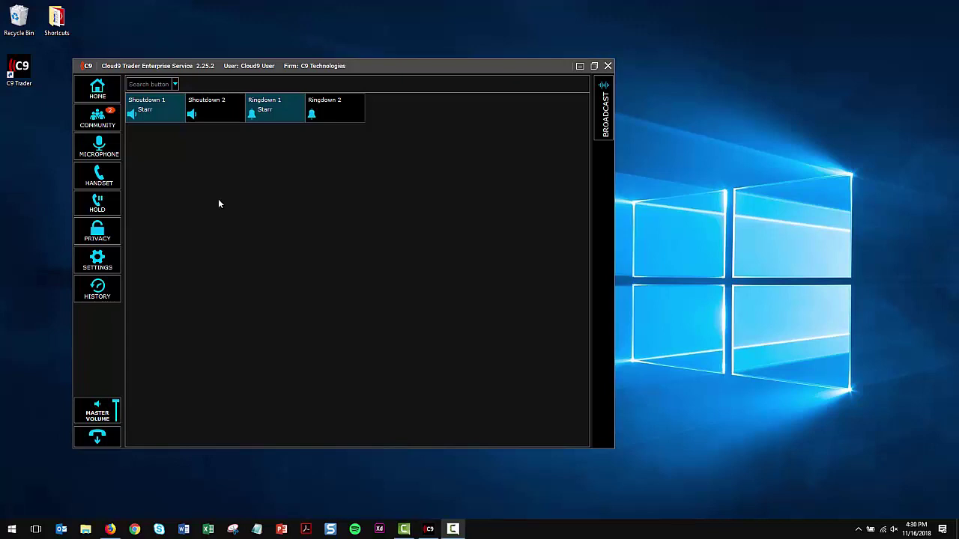